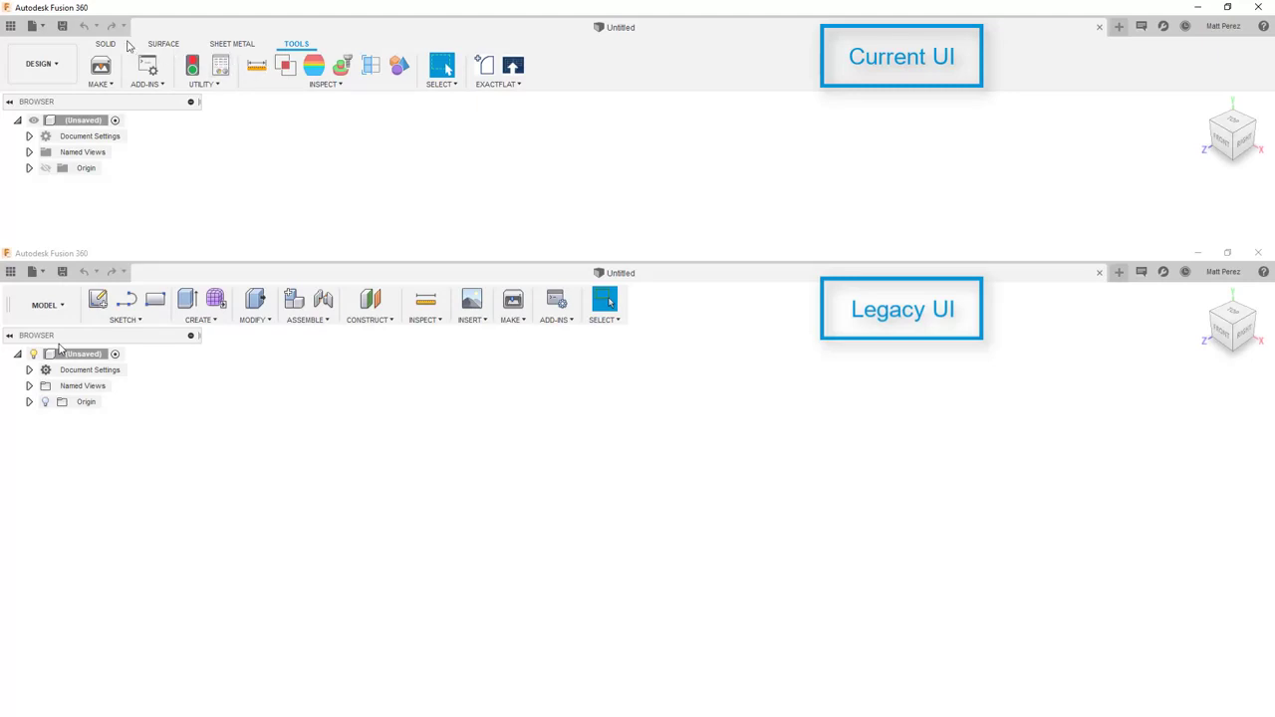
# Start a new solid-modeling sketch on the horizontal origin plane
pyautogui.click(105, 46)
pyautogui.click(99, 66)
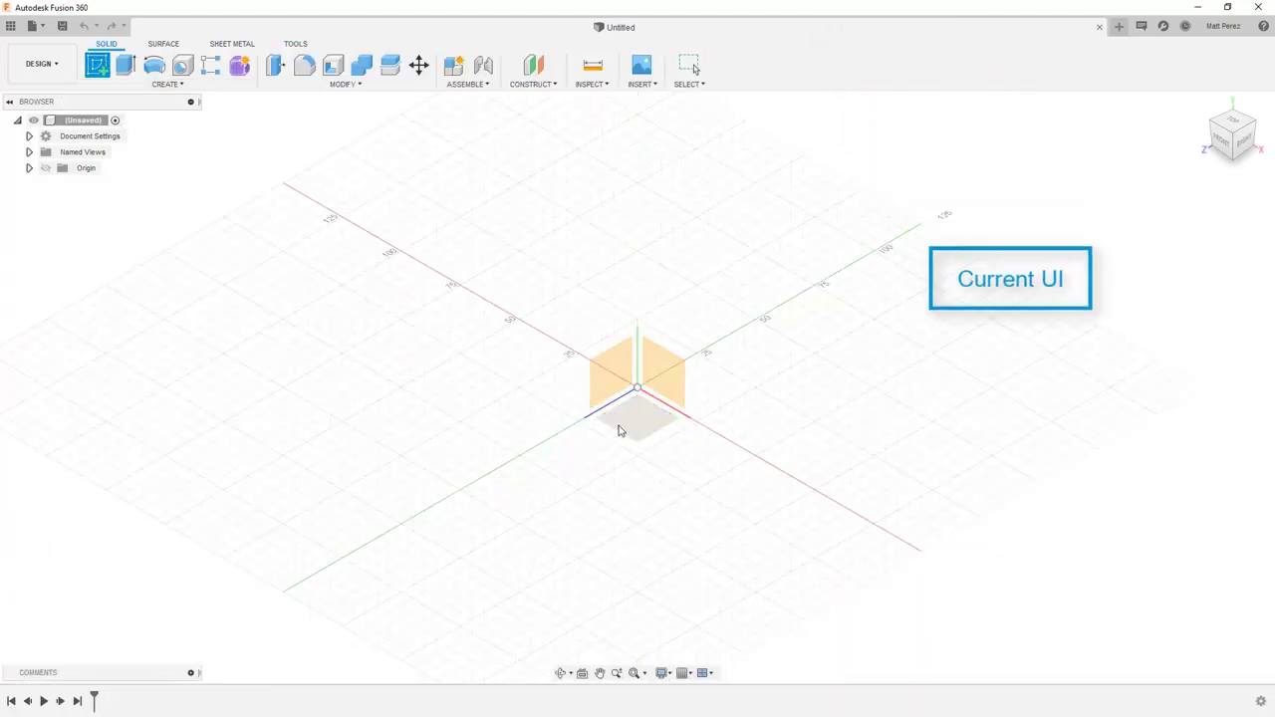
pyautogui.click(619, 428)
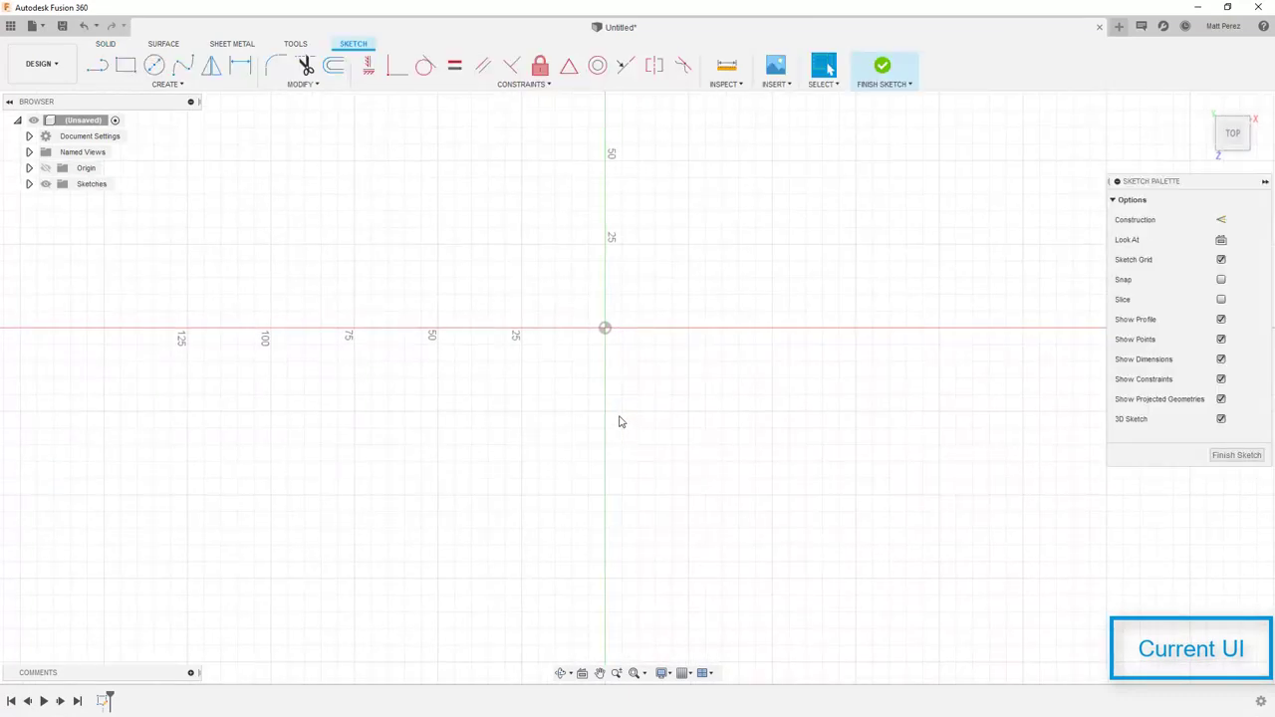
# Set the Rectangle tool to center rectangle in both the current and legacy interfaces, and review the legacy list of sketch constraints
pyautogui.click(134, 79)
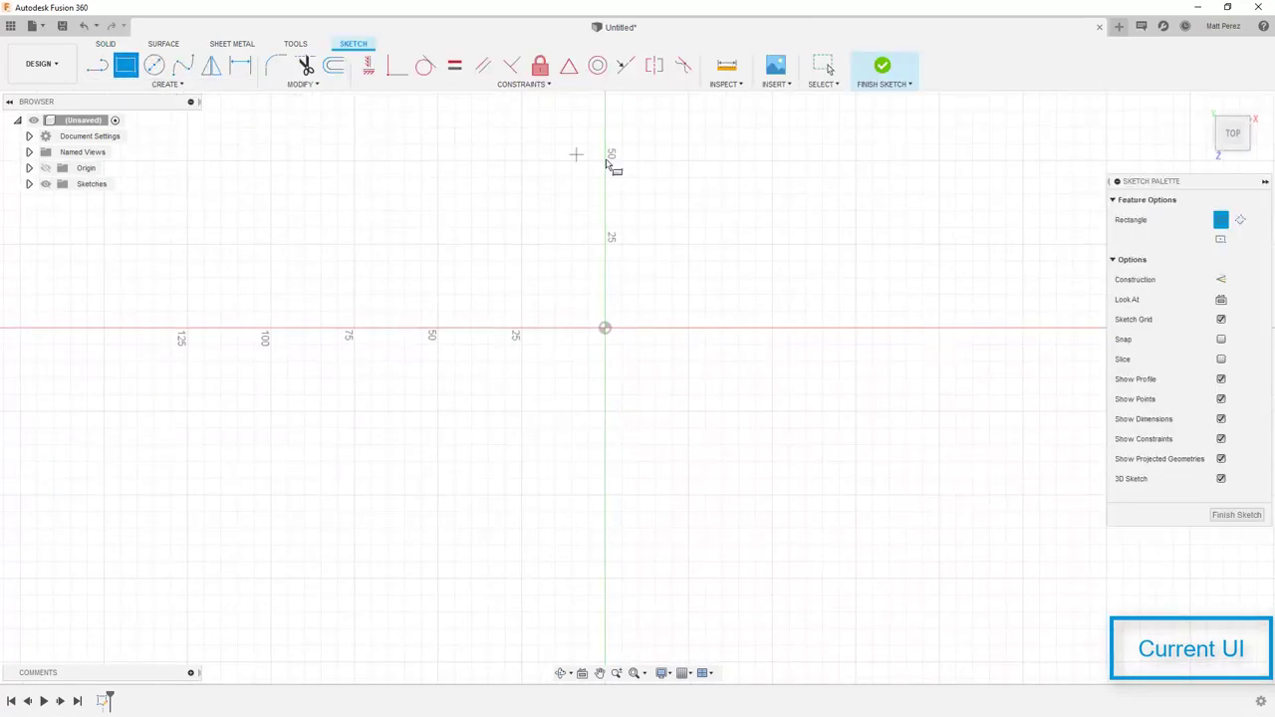
pyautogui.click(1221, 245)
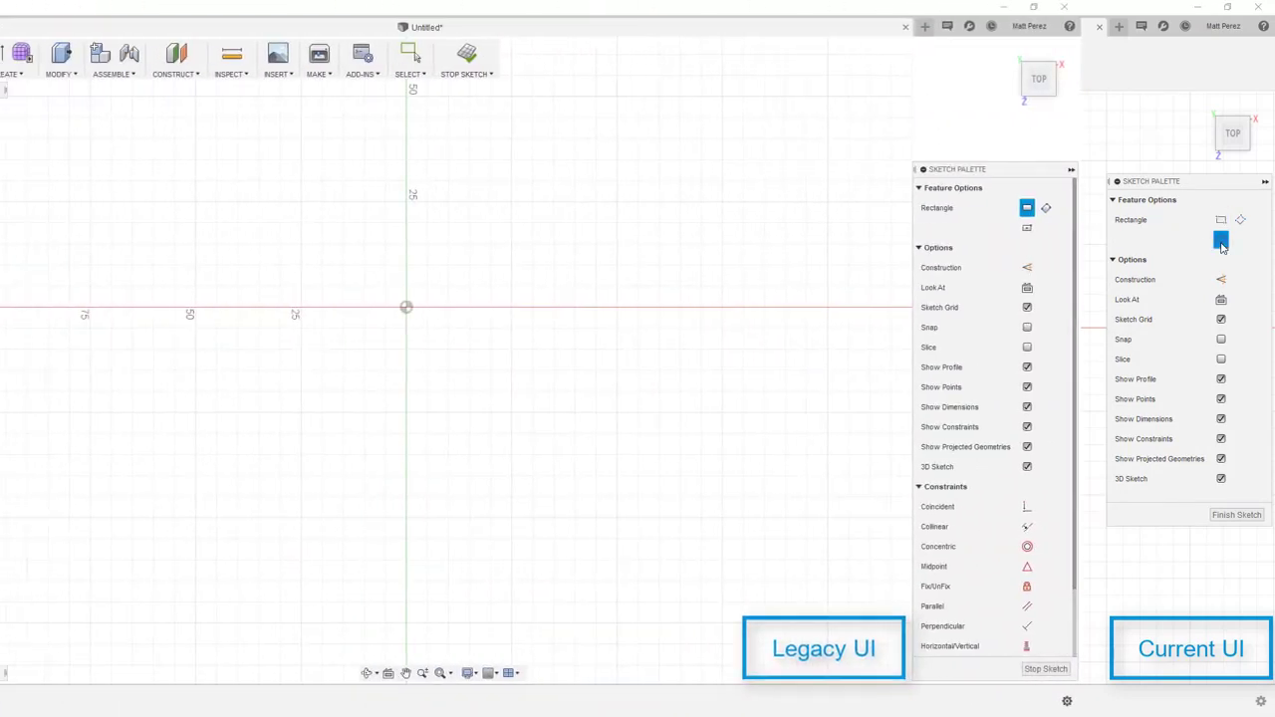
pyautogui.click(1028, 229)
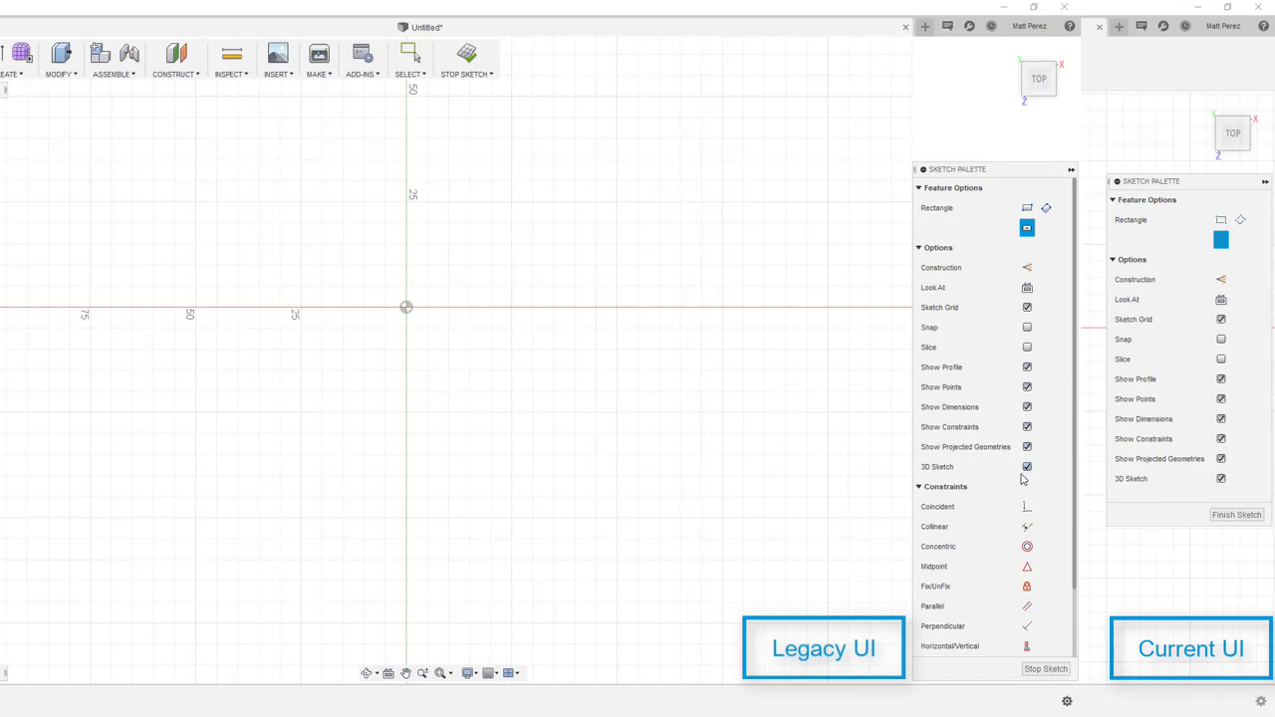
pyautogui.scroll(-2, 1024, 597)
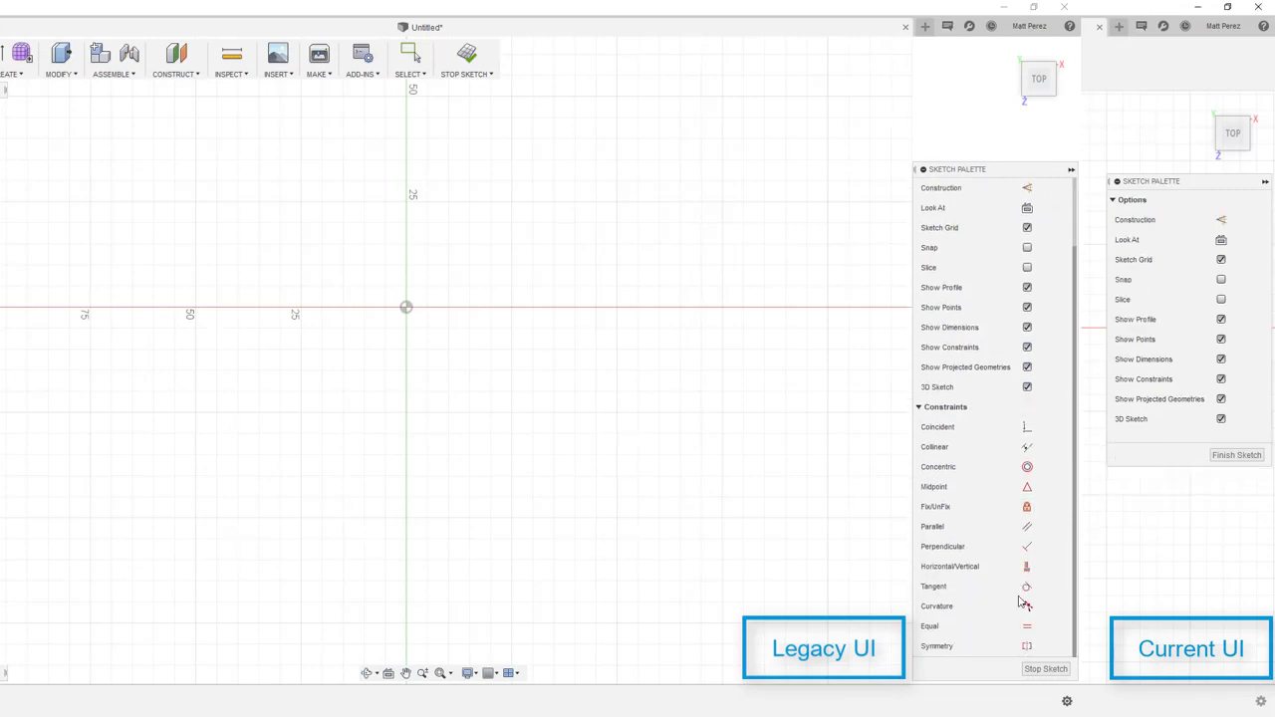
pyautogui.scroll(2, 1022, 603)
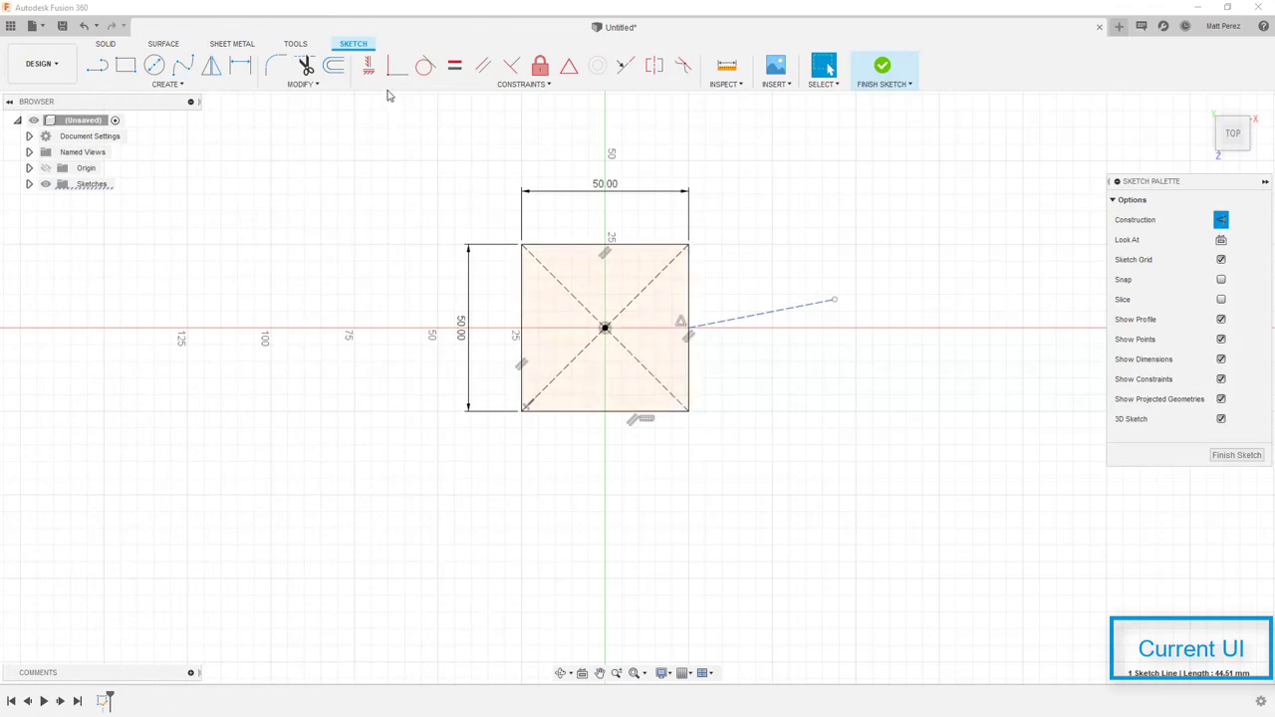
# Make the construction line horizontal and draw a three-point arc between the square's two right corners through the line's free end
pyautogui.click(369, 64)
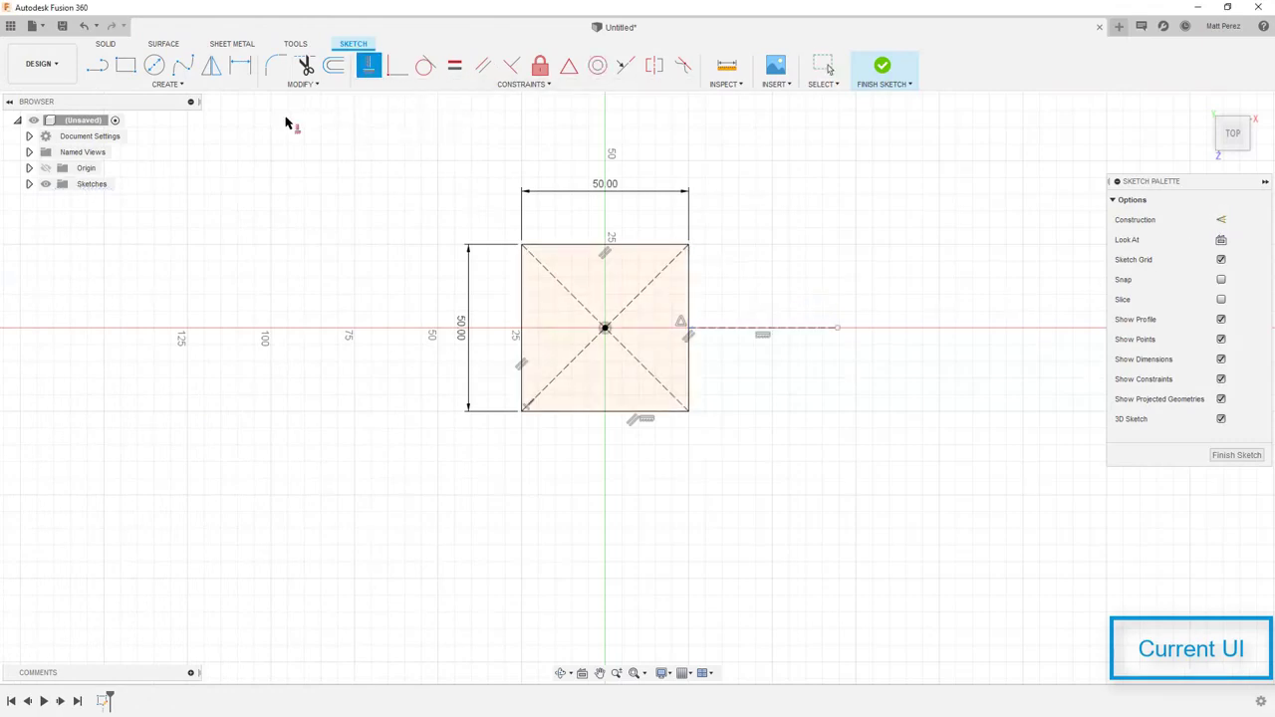
pyautogui.click(215, 87)
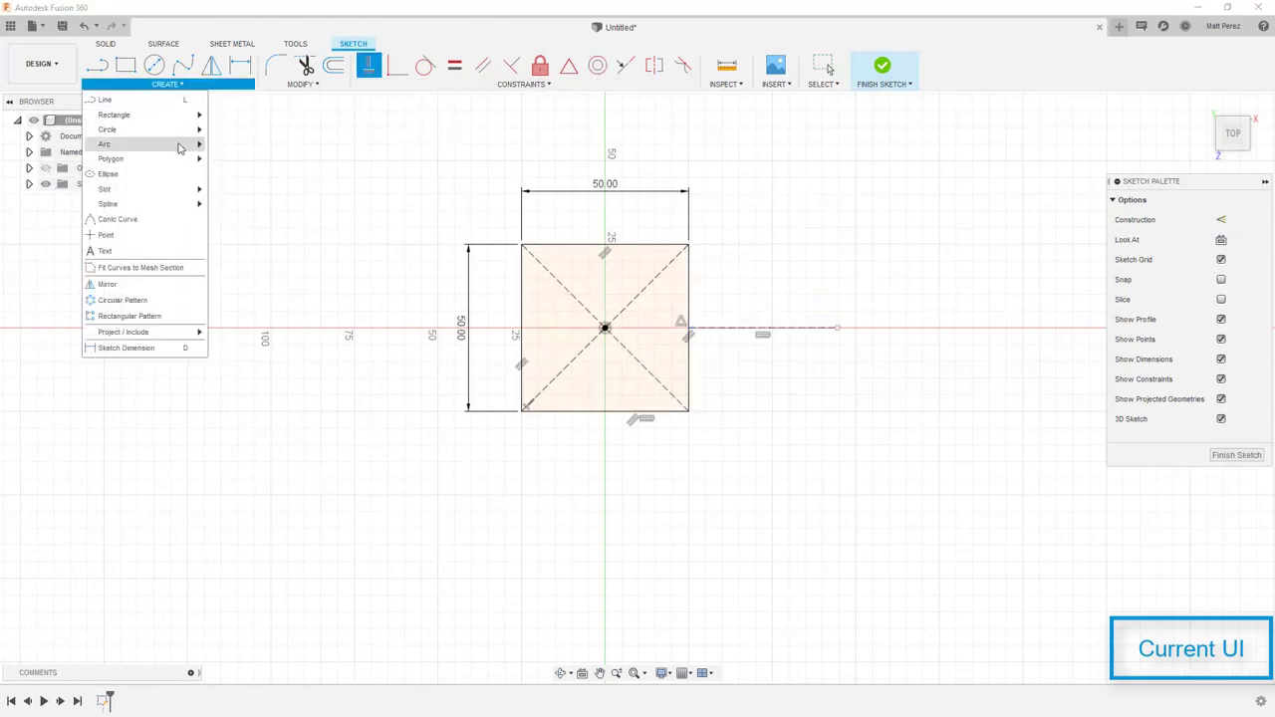
pyautogui.moveTo(194, 145)
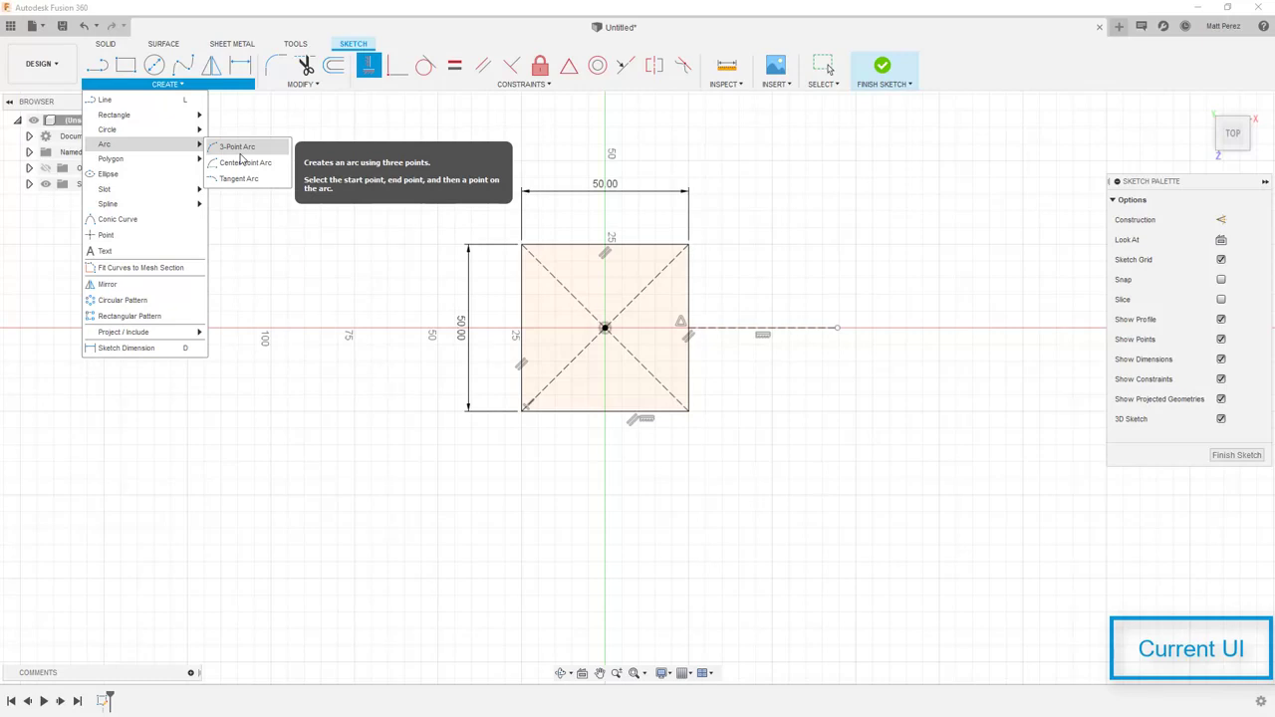
pyautogui.click(239, 148)
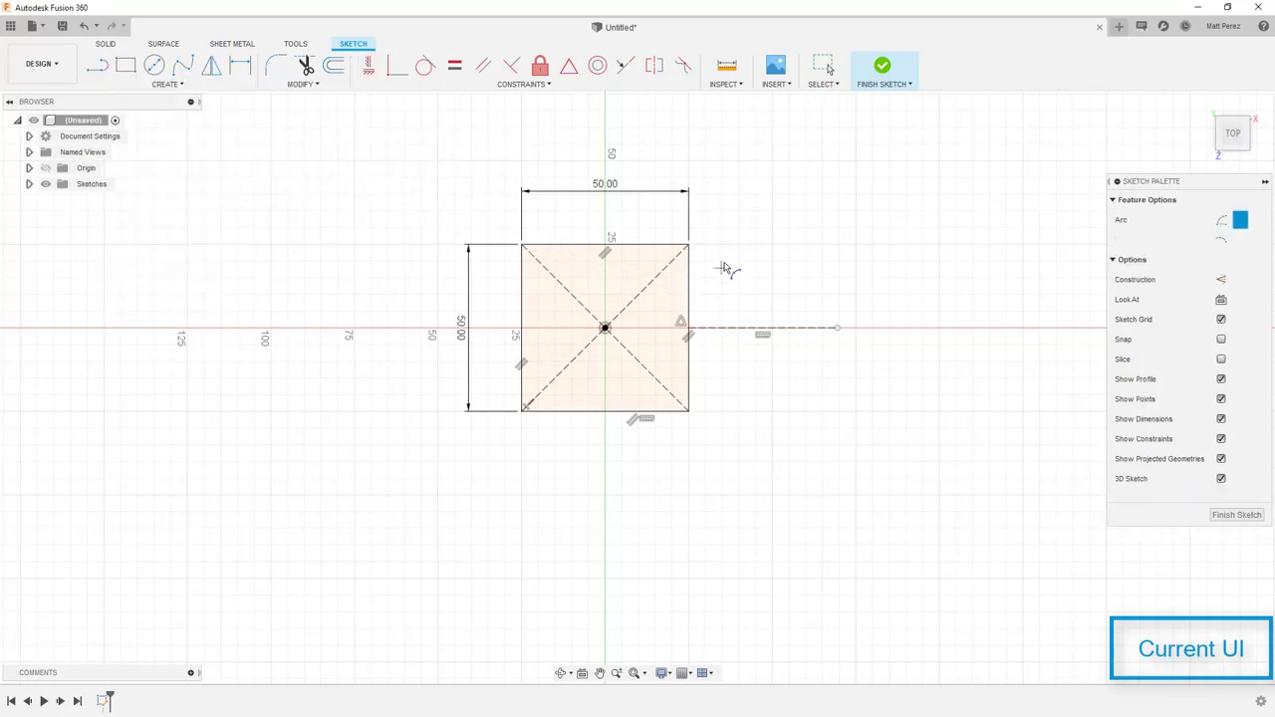
pyautogui.click(689, 245)
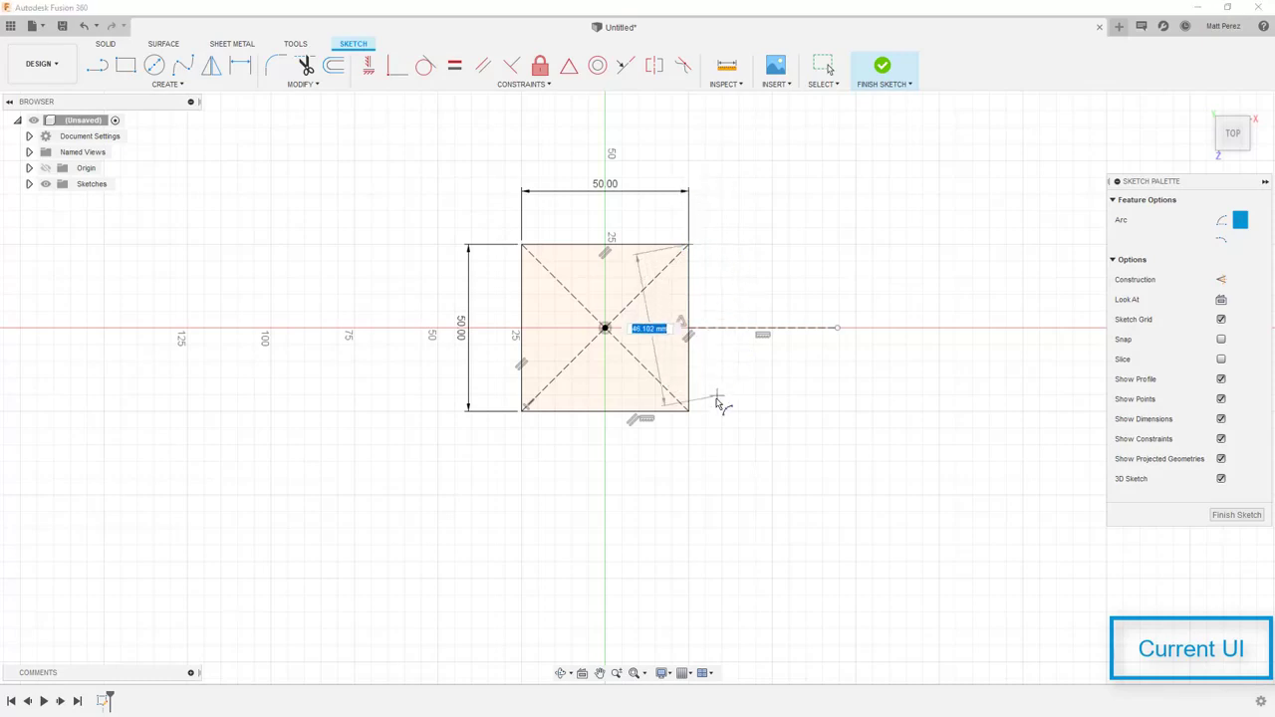
pyautogui.click(687, 410)
pyautogui.click(840, 332)
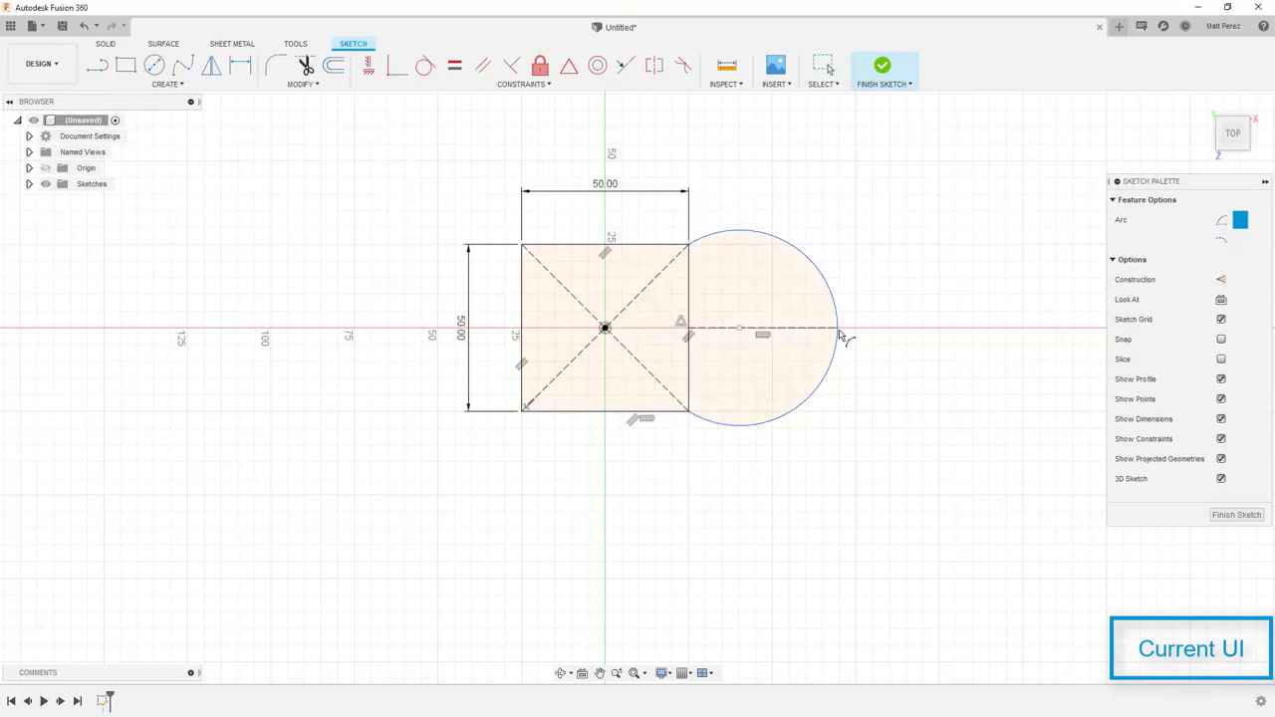
pyautogui.press('Escape')
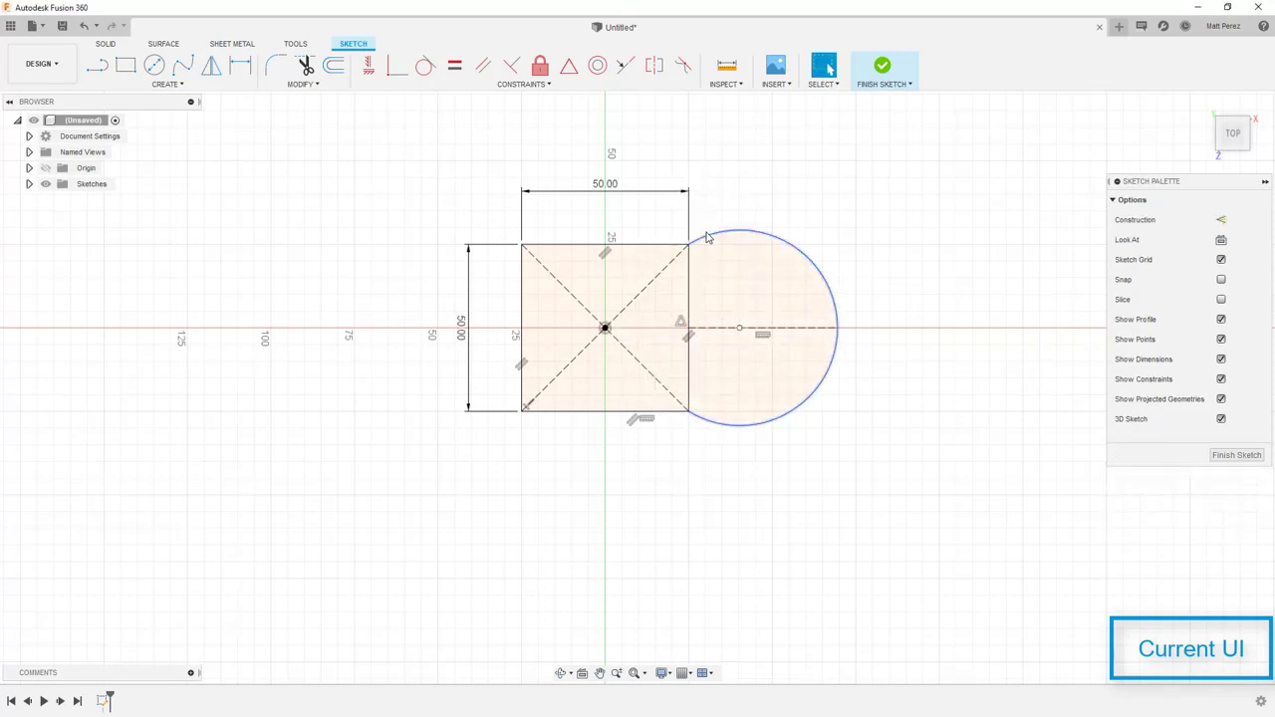
# Apply a Tangent constraint between the arc and the square's upper edge
pyautogui.click(709, 235)
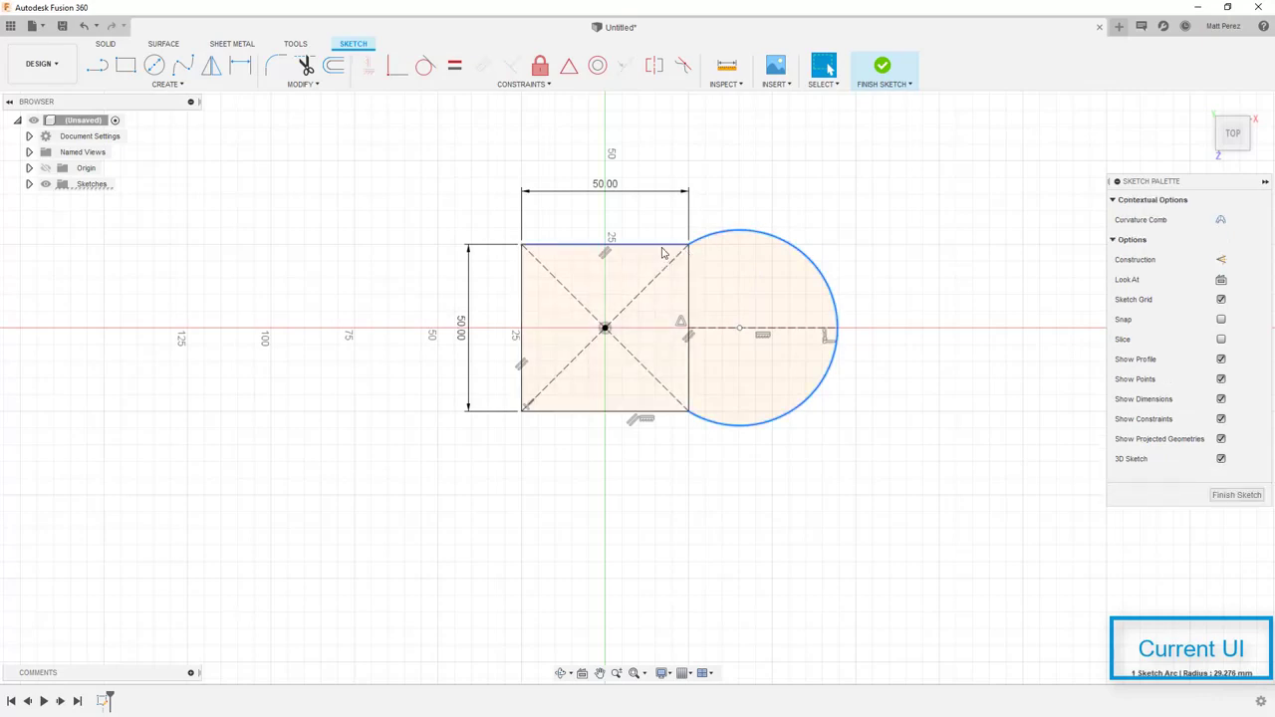
pyautogui.keyDown('shift'); pyautogui.click(662, 249); pyautogui.keyUp('shift')
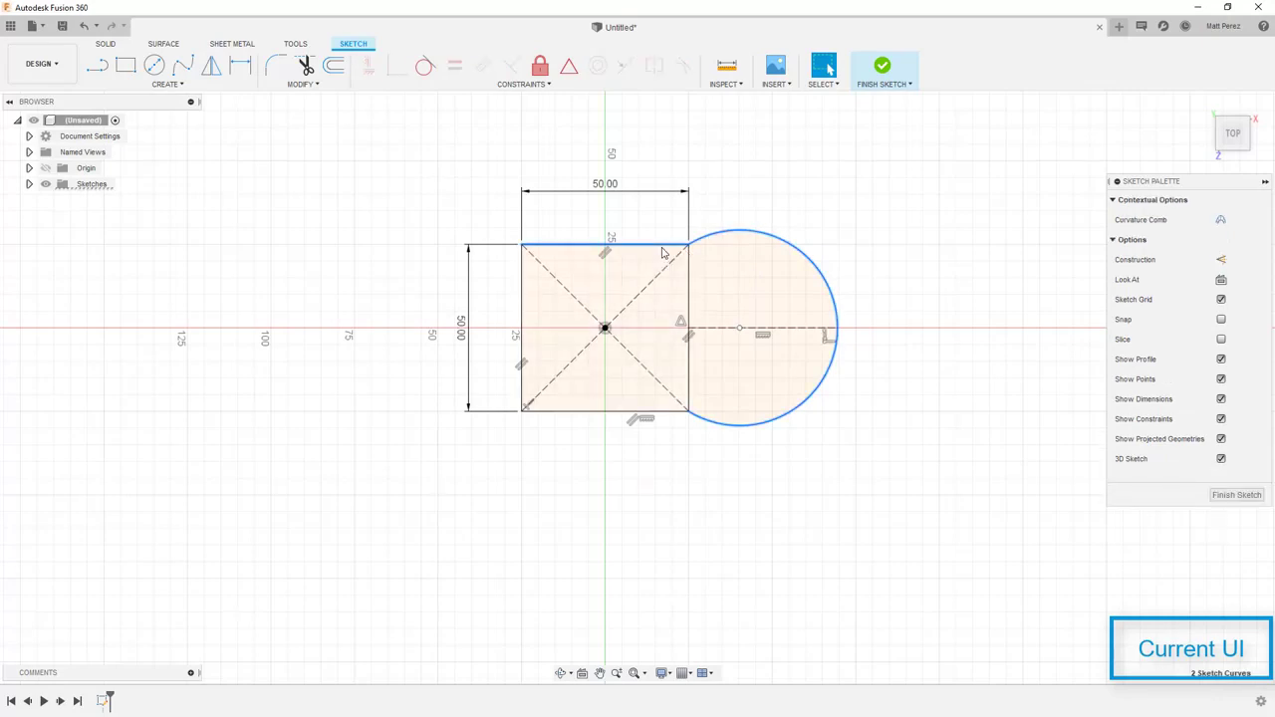
pyautogui.click(426, 68)
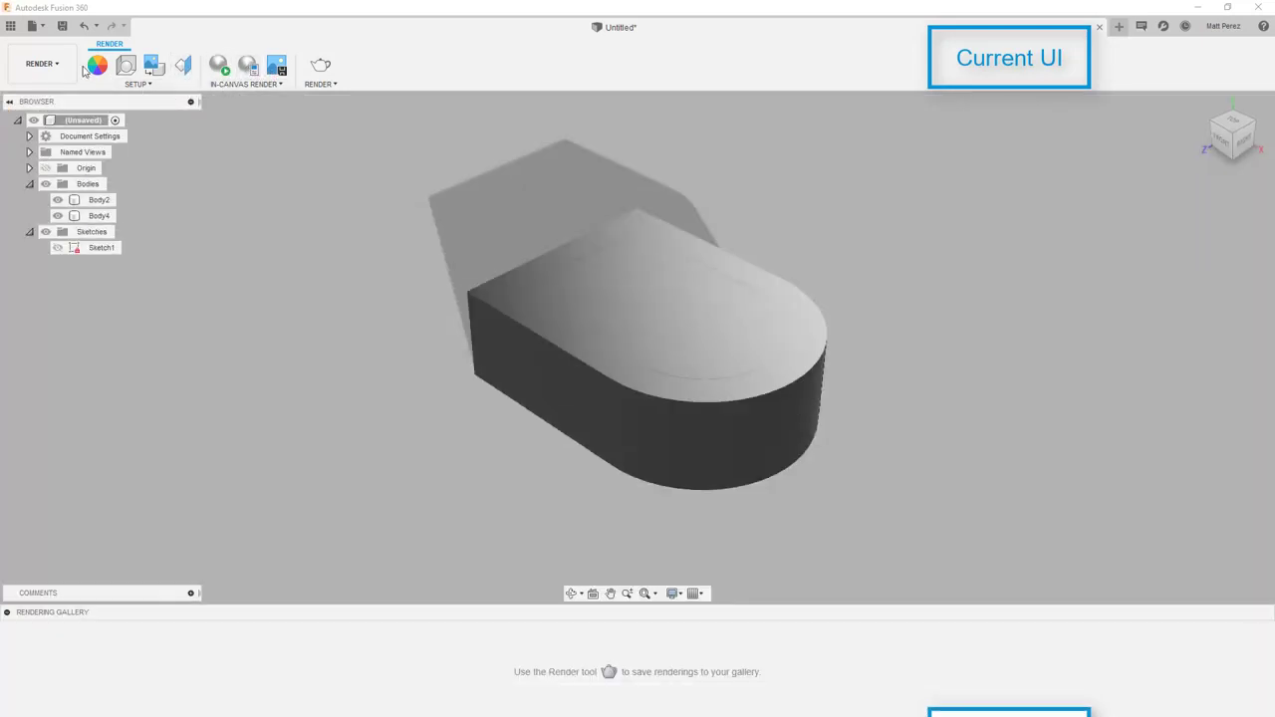
# Switch to the Animation workspace and look through its tool groups
pyautogui.click(62, 67)
pyautogui.click(52, 166)
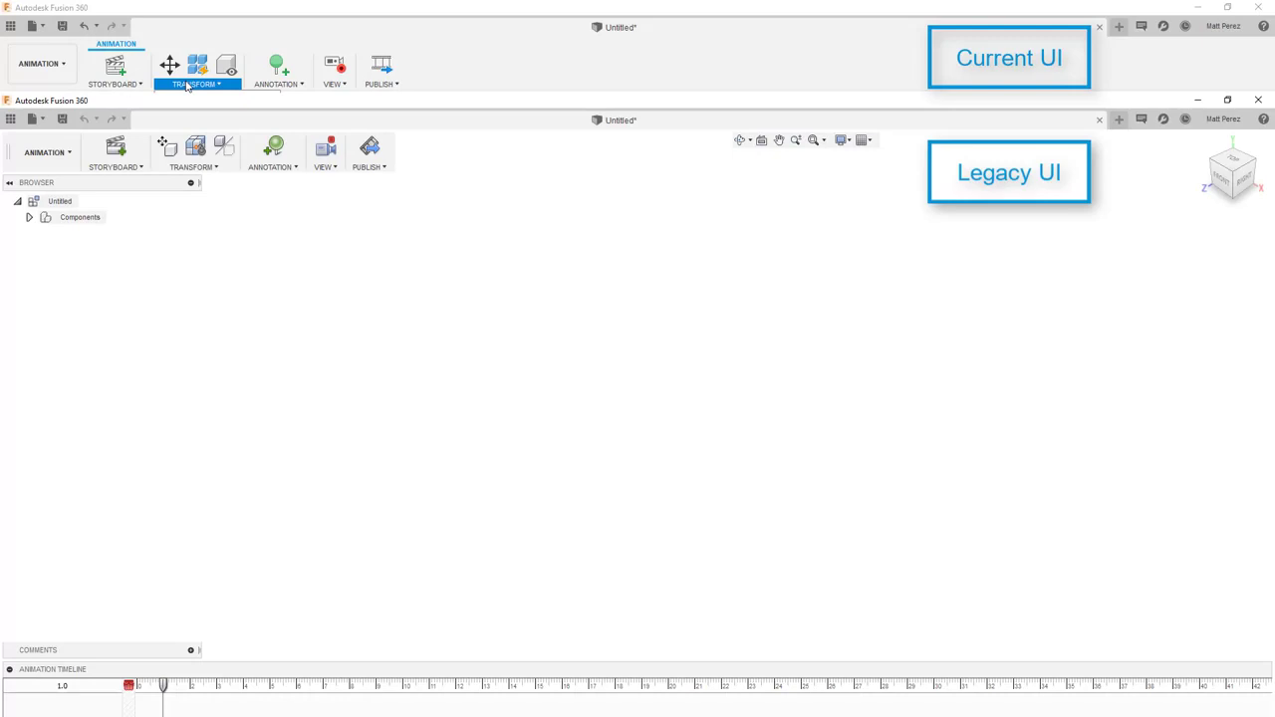
pyautogui.click(382, 84)
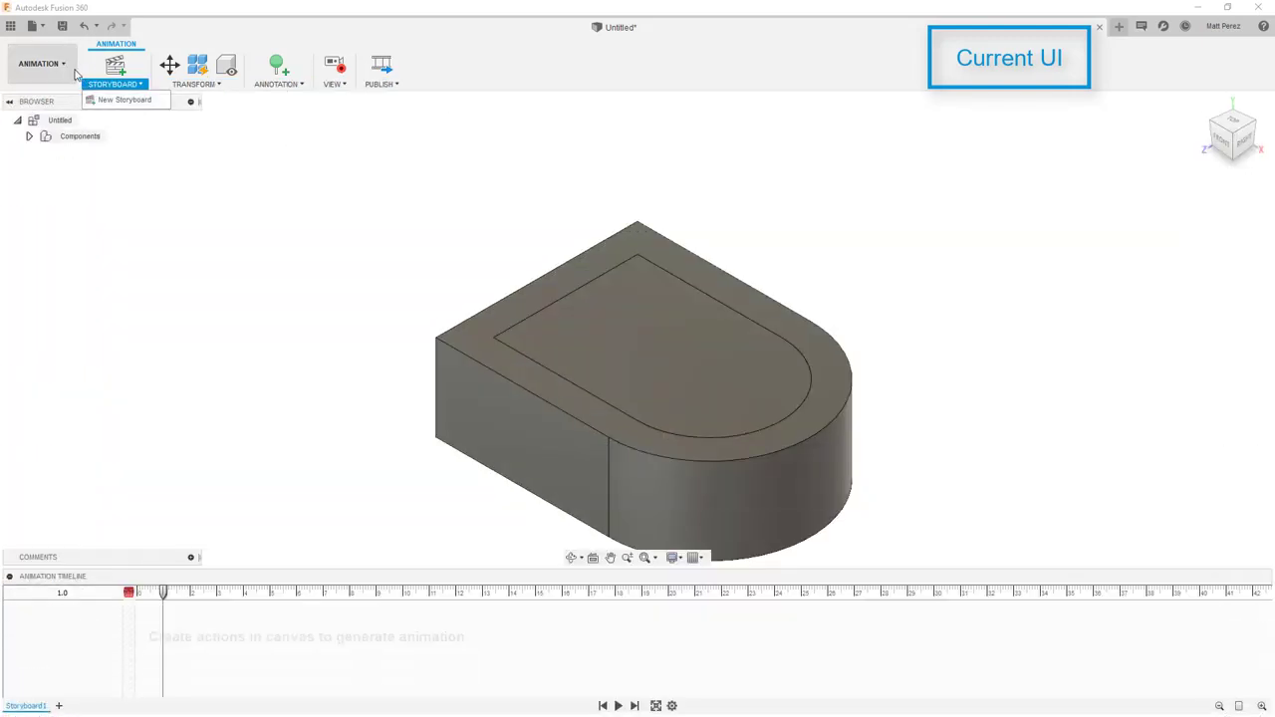
# Switch to the Simulation workspace and create a Static Stress study
pyautogui.click(40, 63)
pyautogui.click(40, 189)
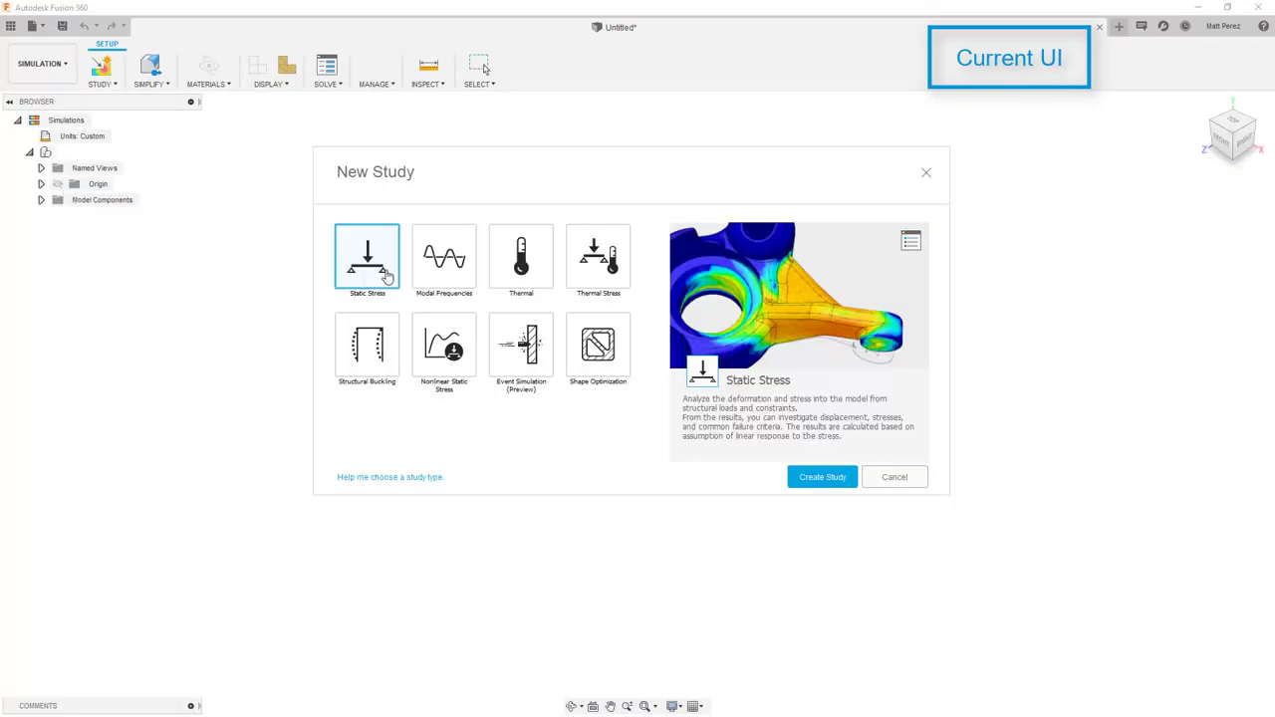
pyautogui.click(799, 487)
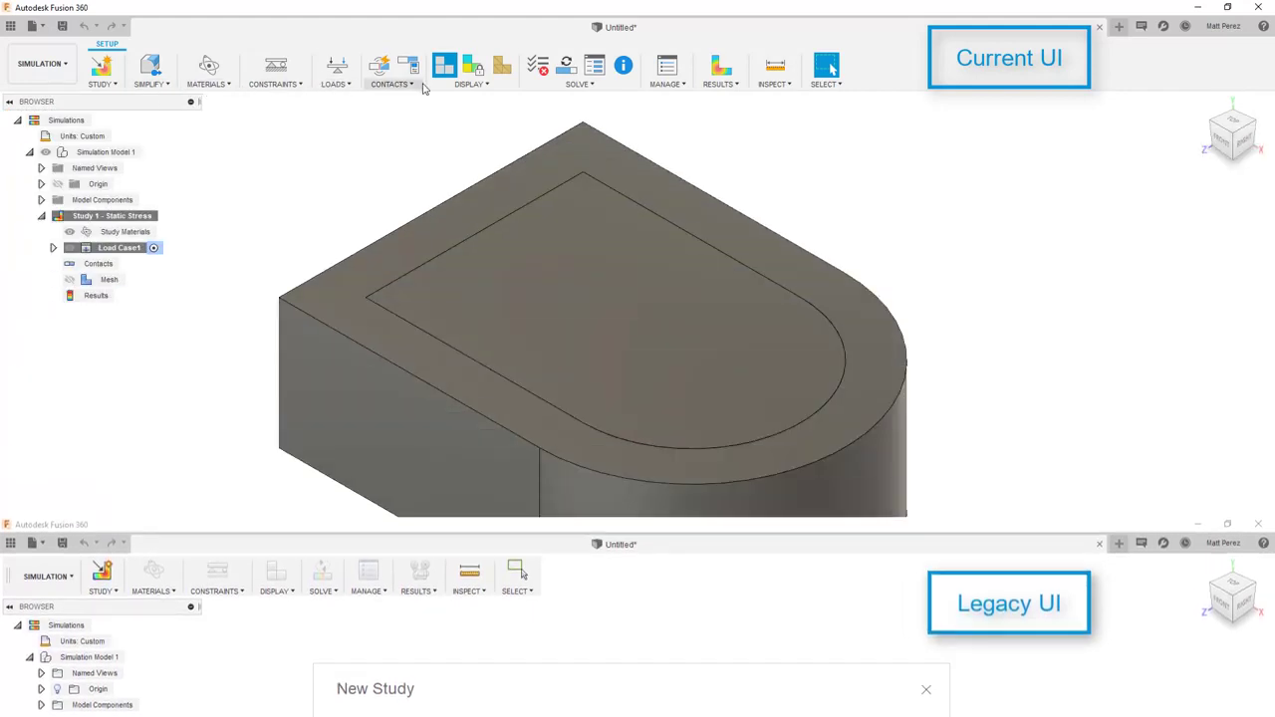
# Look through the solving tools, request the study's simulation results and decline computing them
pyautogui.click(581, 84)
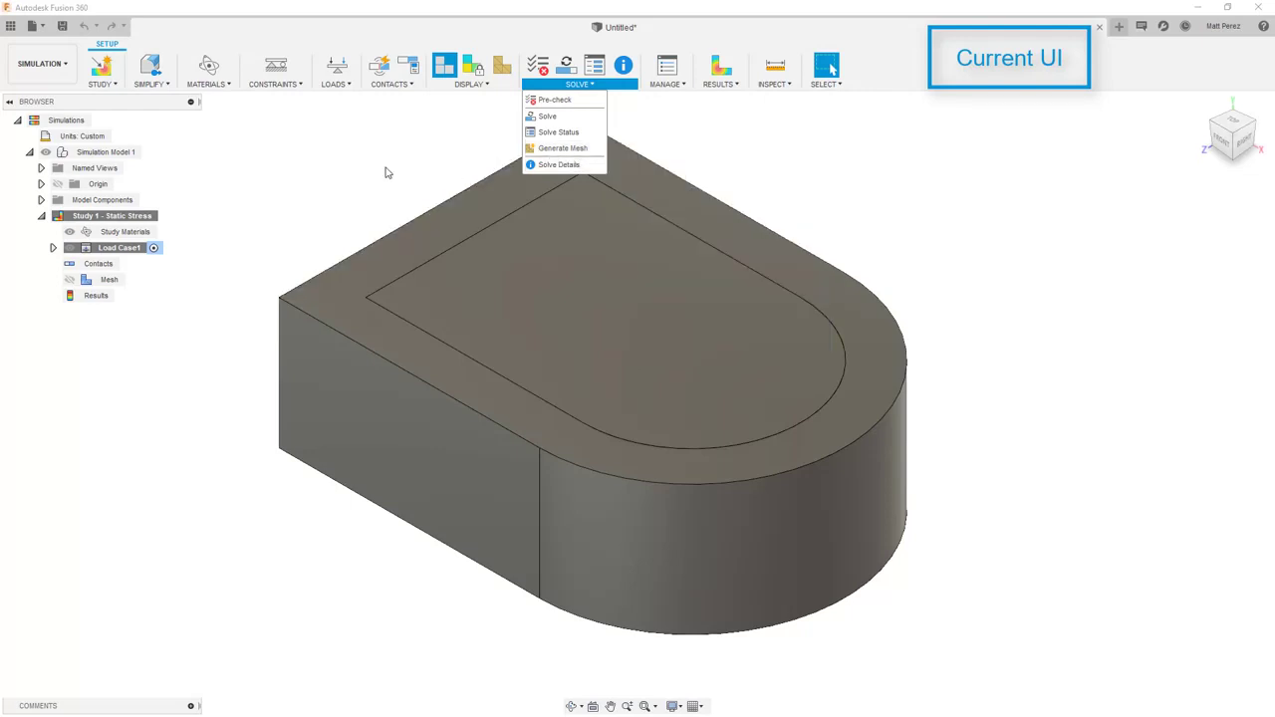
pyautogui.click(429, 162)
pyautogui.click(720, 84)
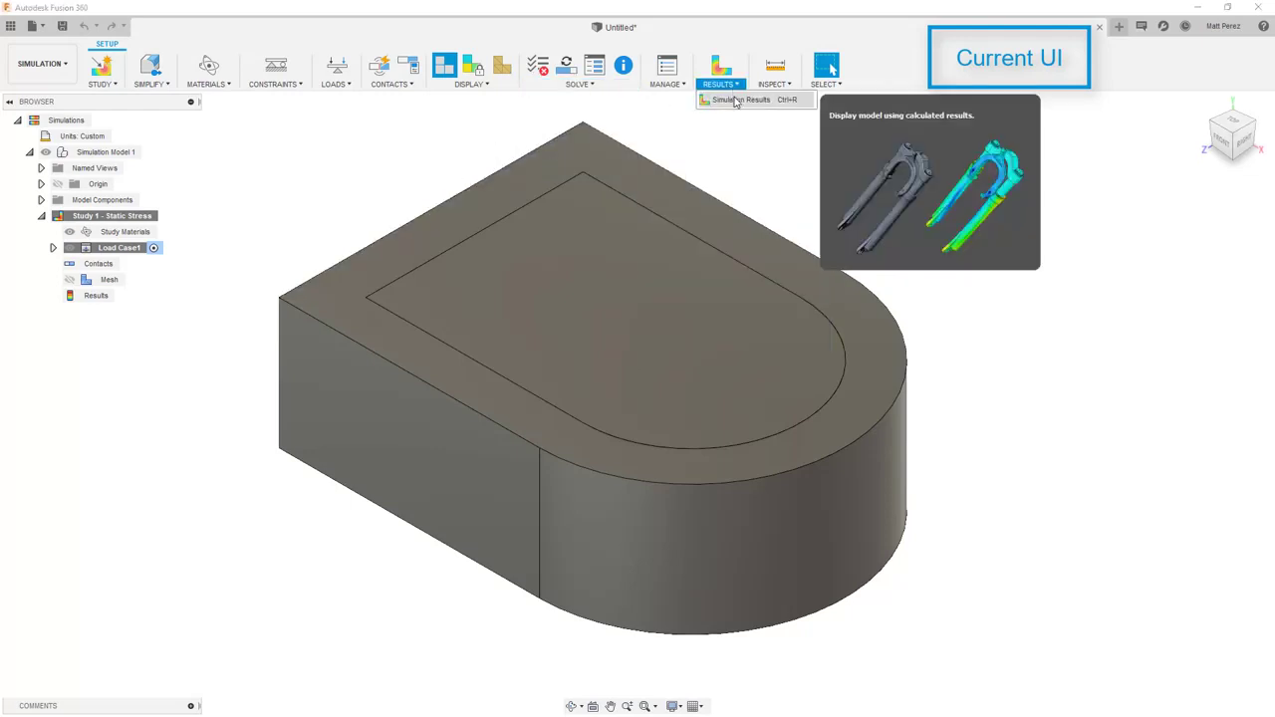
pyautogui.click(737, 104)
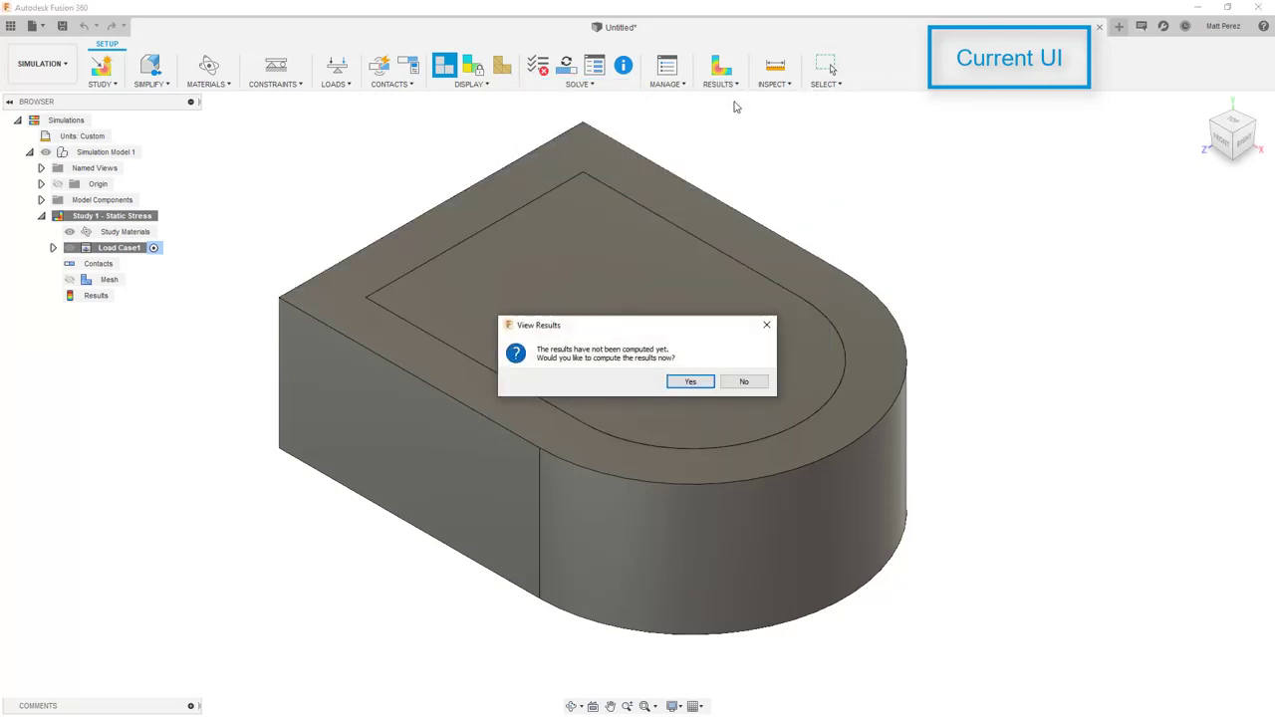
pyautogui.click(757, 380)
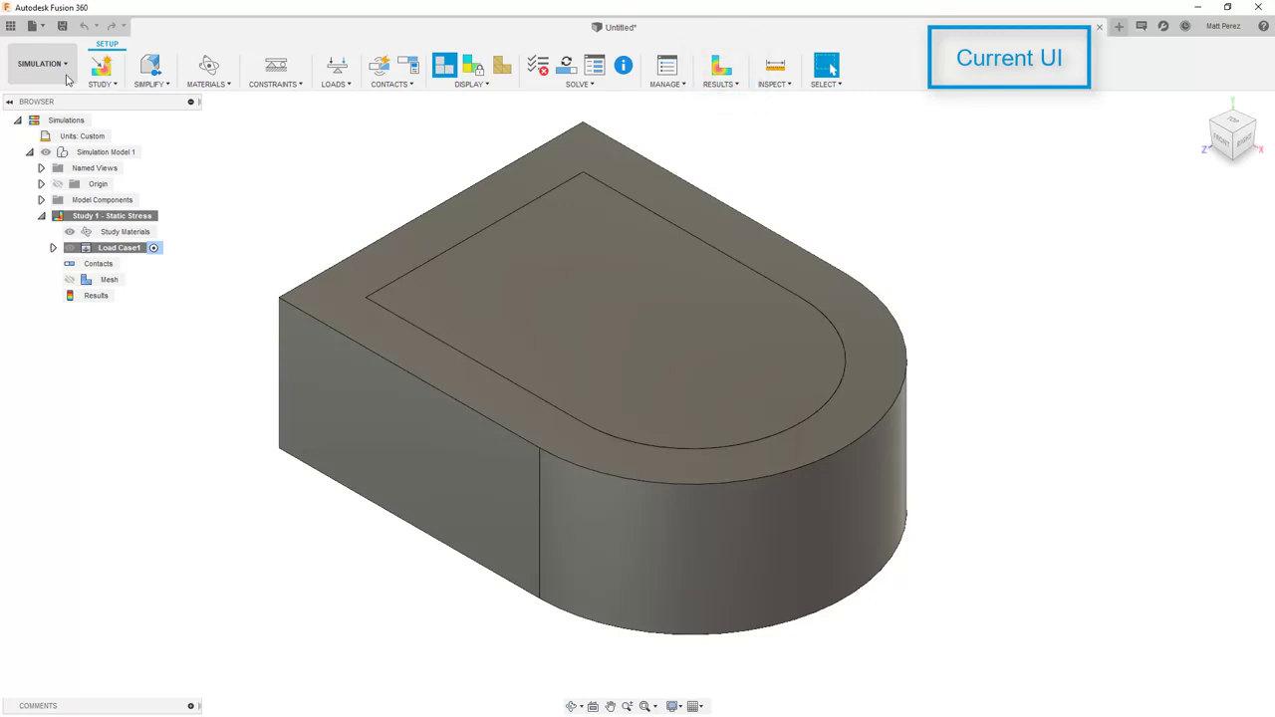
# Switch to the Manufacture workspace, view the available manufacturing extensions and close their overview
pyautogui.click(61, 70)
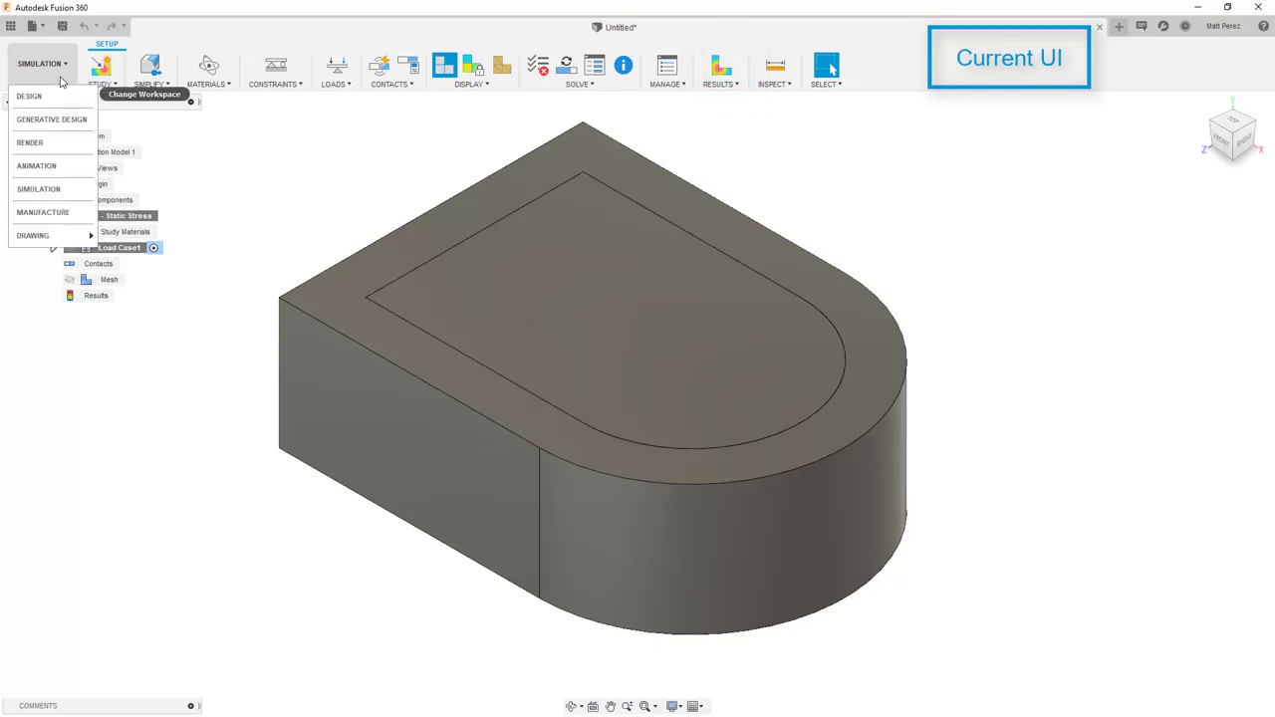
pyautogui.click(47, 213)
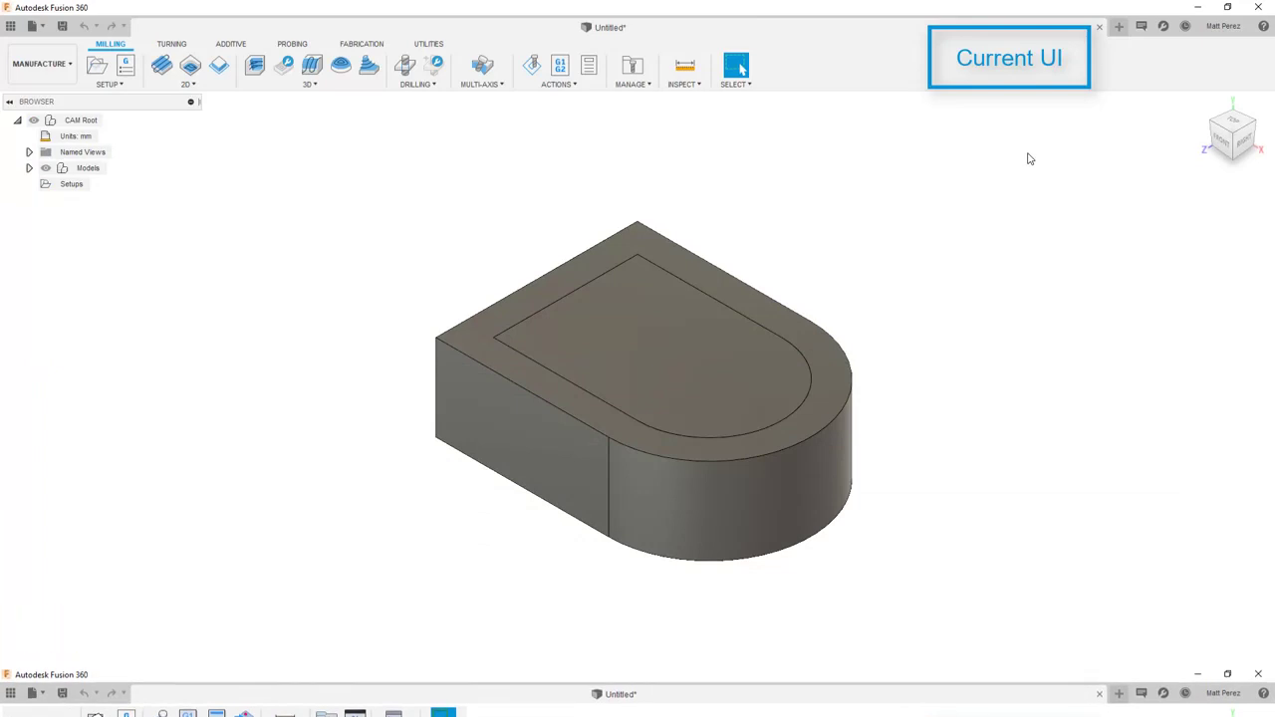
pyautogui.click(1163, 27)
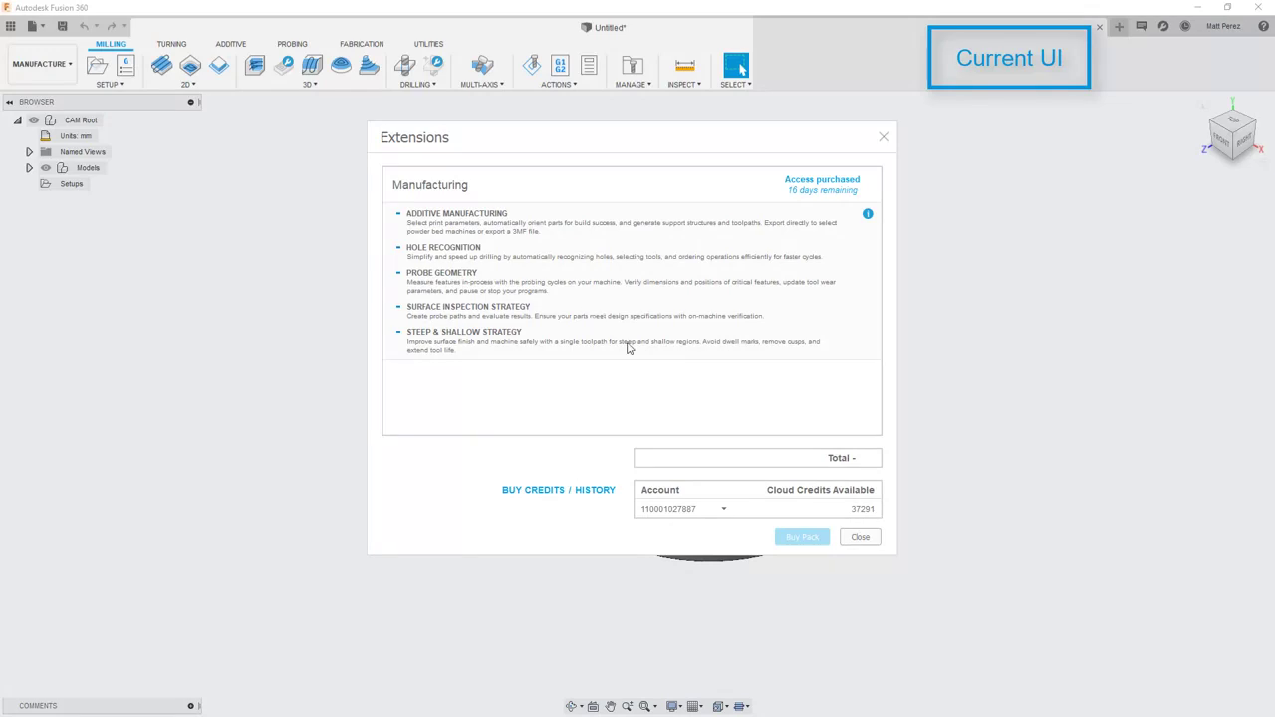
pyautogui.click(867, 543)
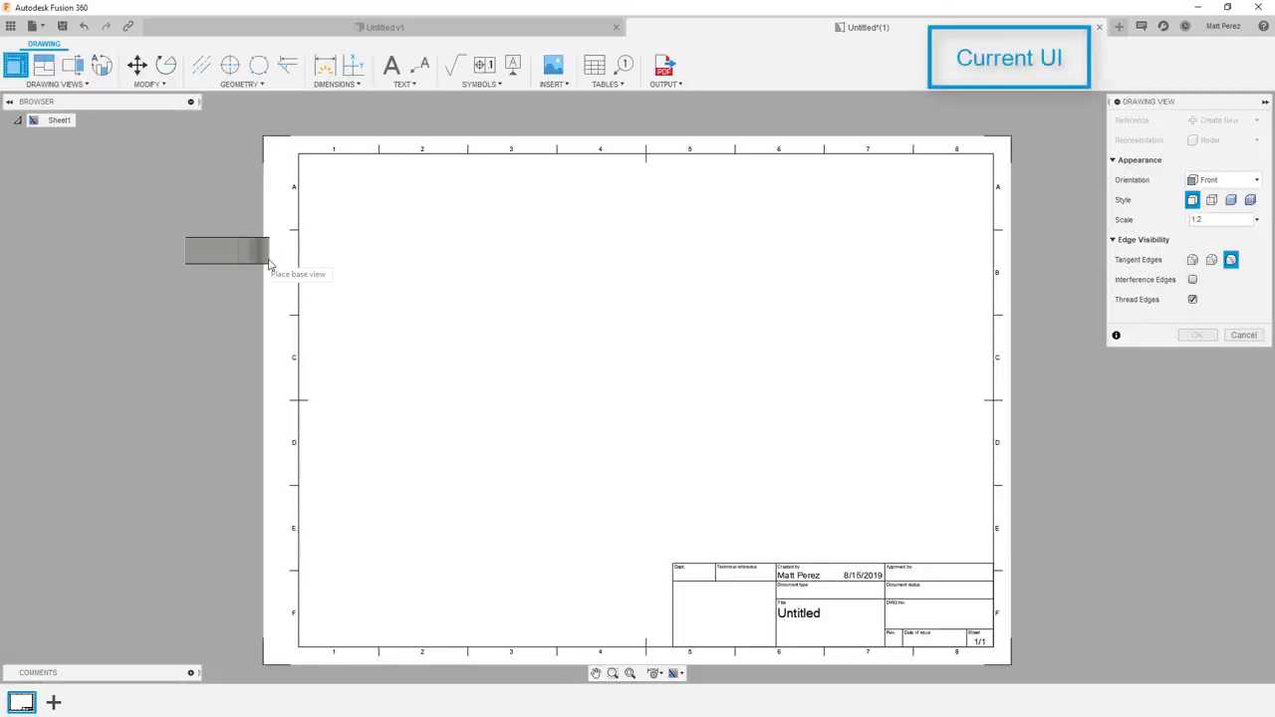
# Place a front base view of the part at 1:2 scale in zone B2 of the drawing sheet
pyautogui.click(403, 279)
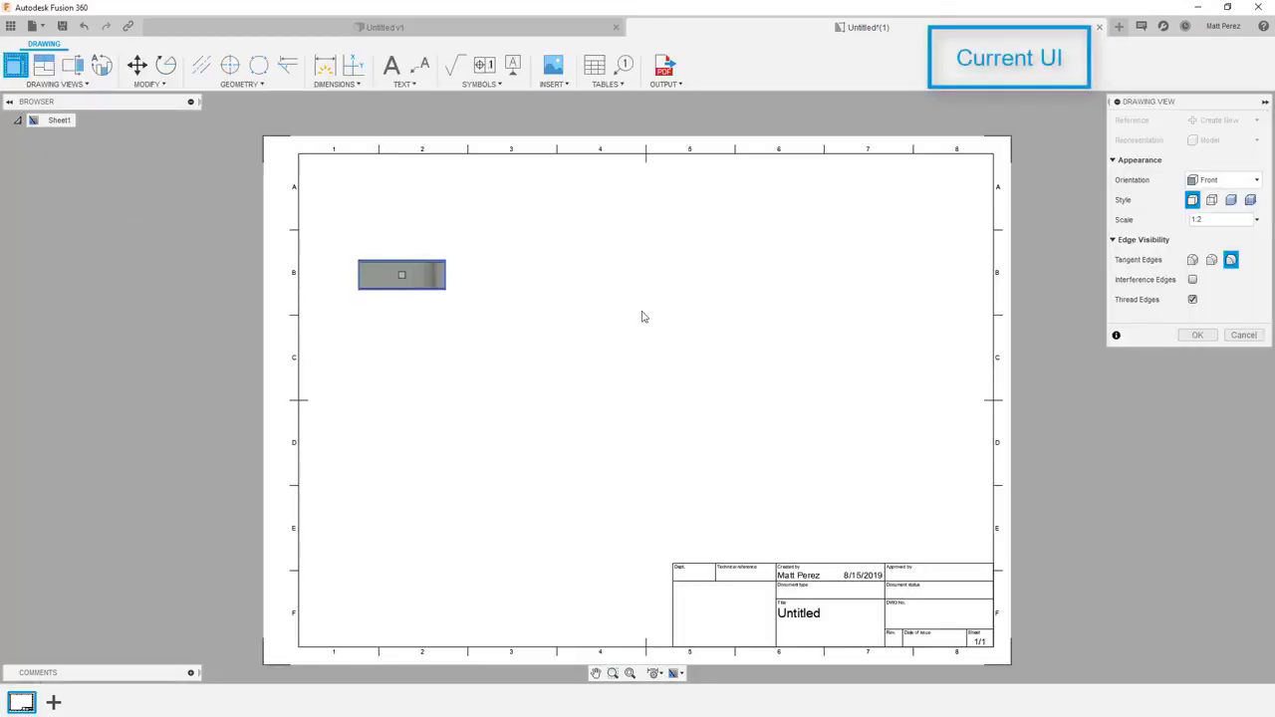
pyautogui.click(1200, 339)
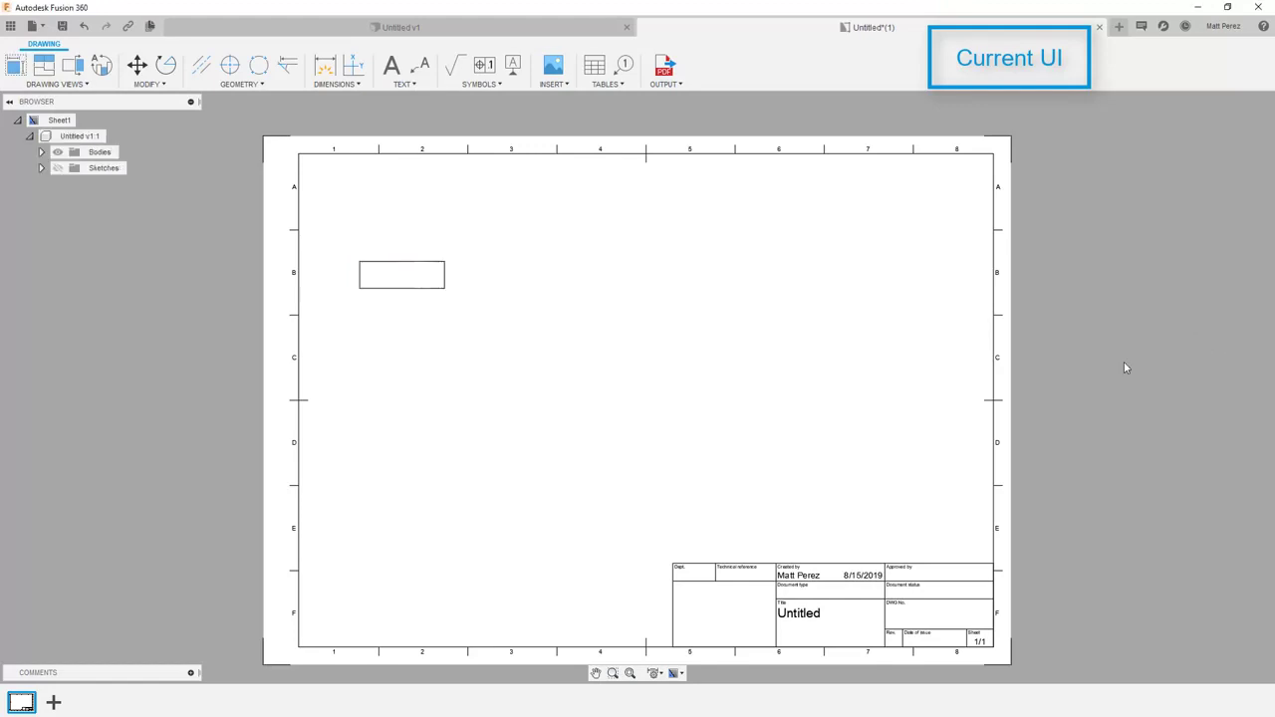
pyautogui.click(68, 85)
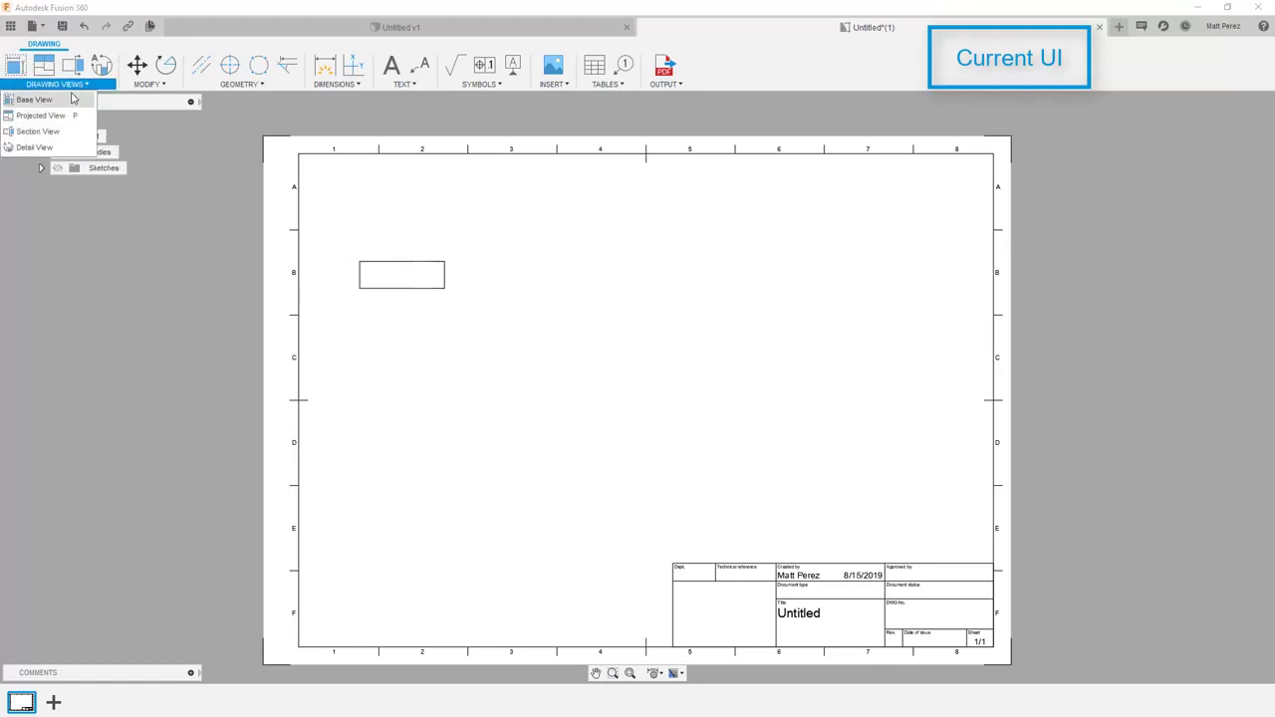
pyautogui.click(149, 84)
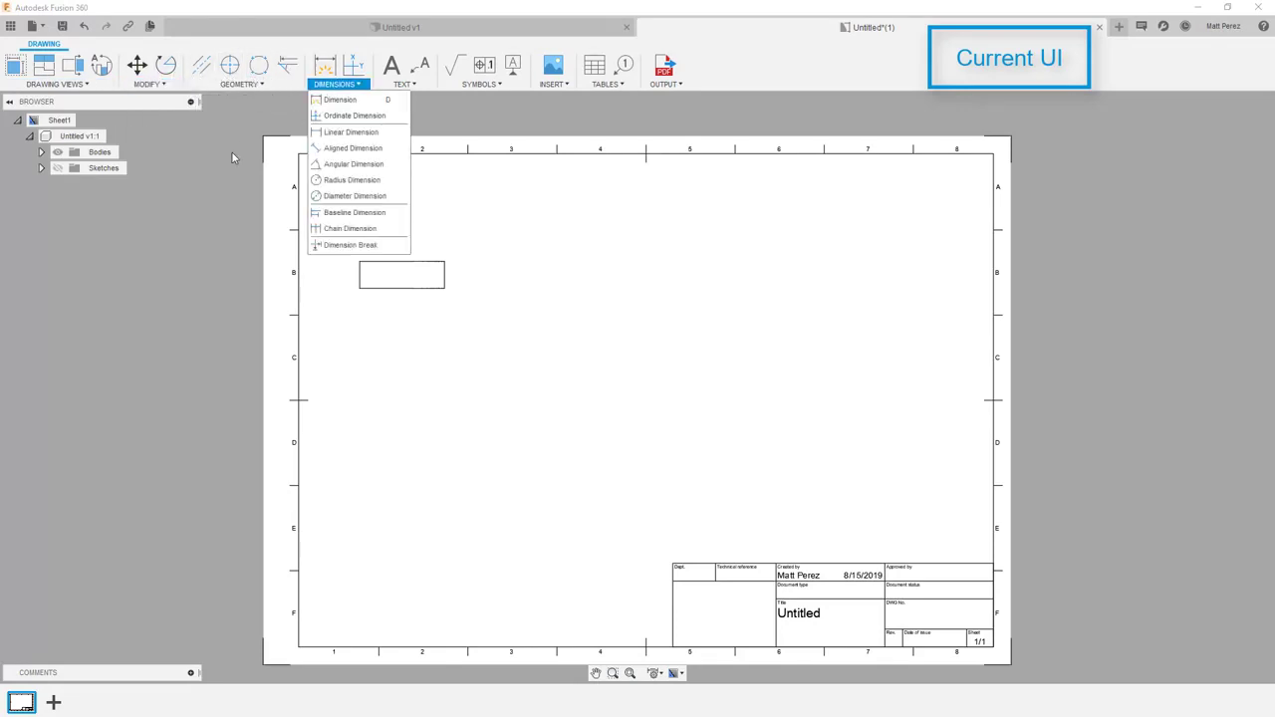
# Return to the Untitled v1 design and toggle the visibility of Body4 off and on again
pyautogui.click(305, 28)
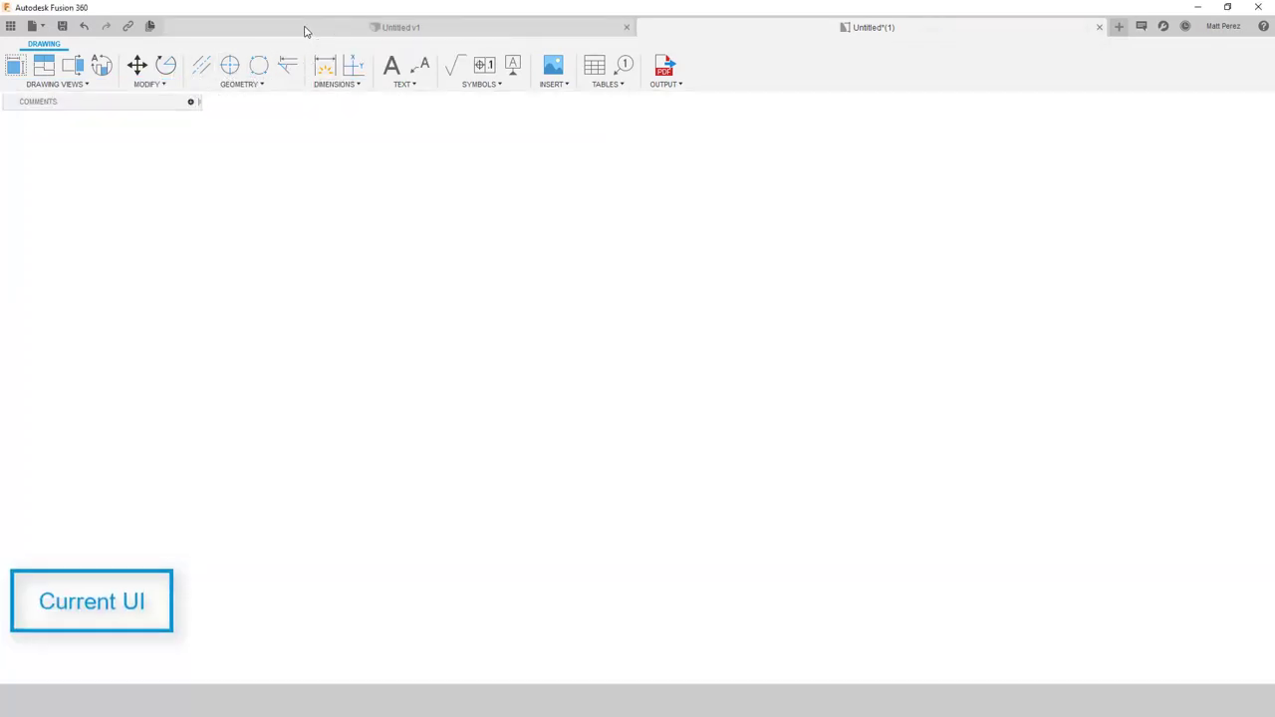
pyautogui.click(60, 217)
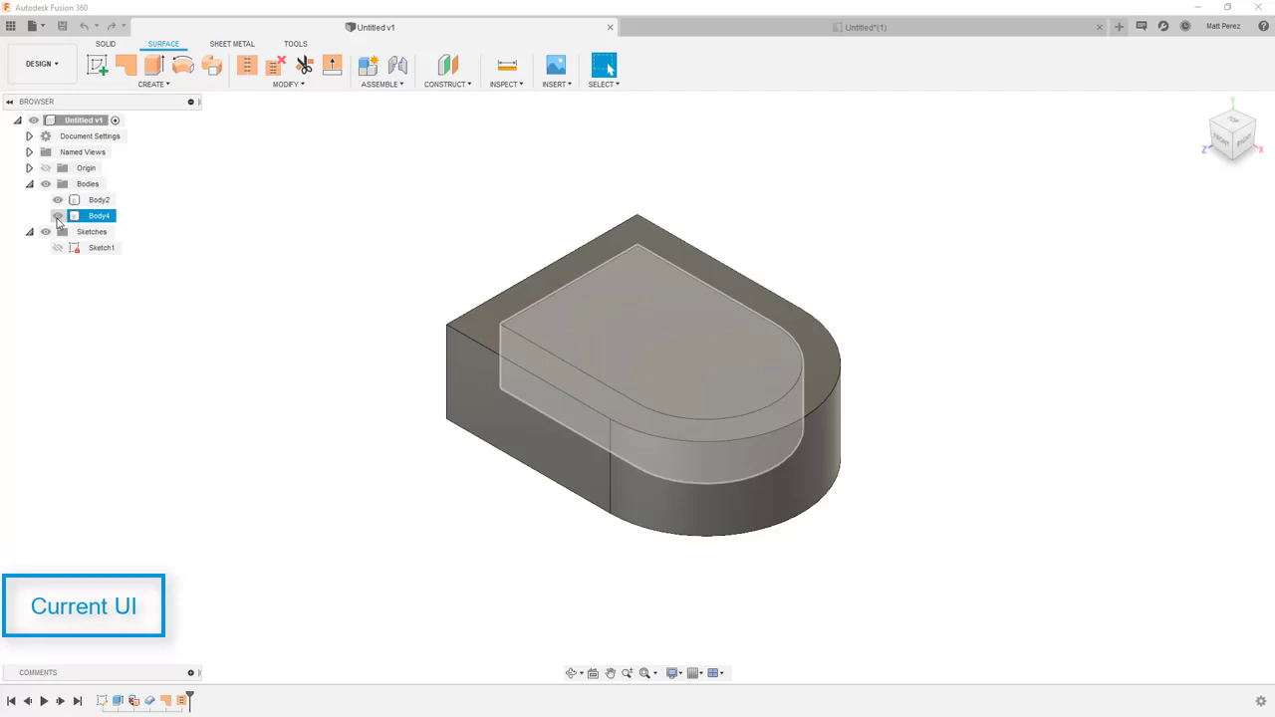
pyautogui.click(57, 215)
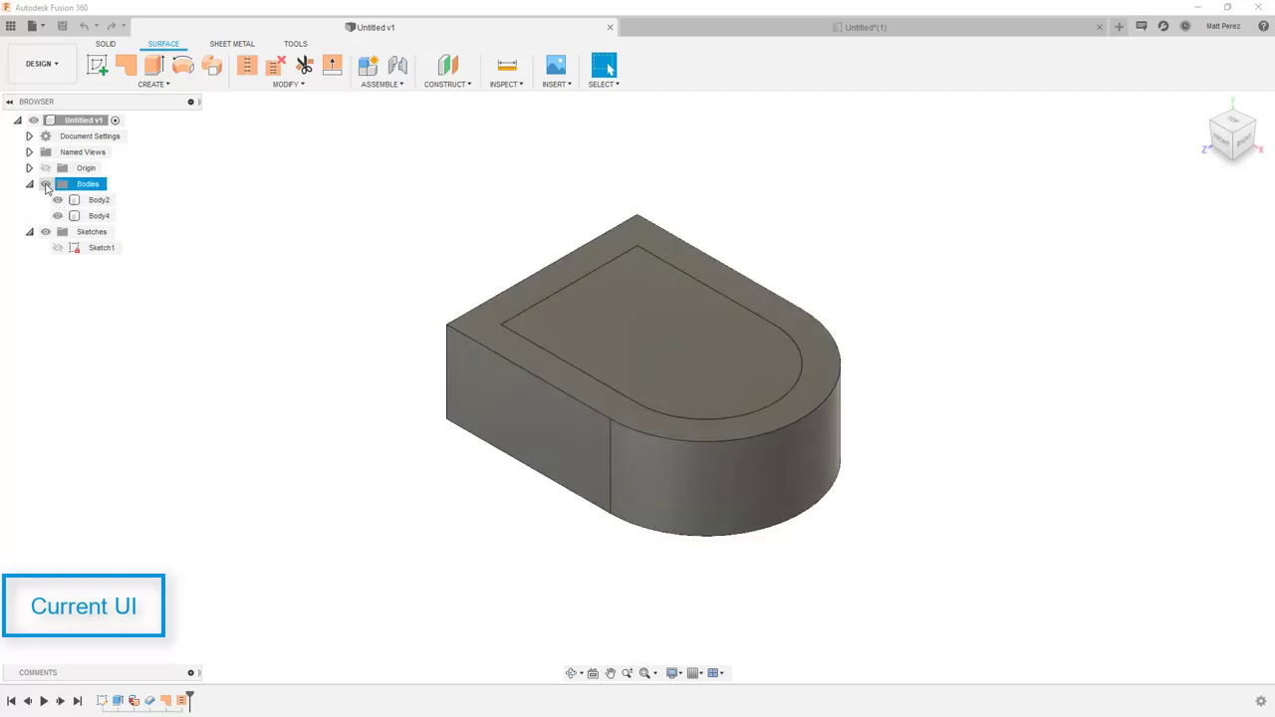